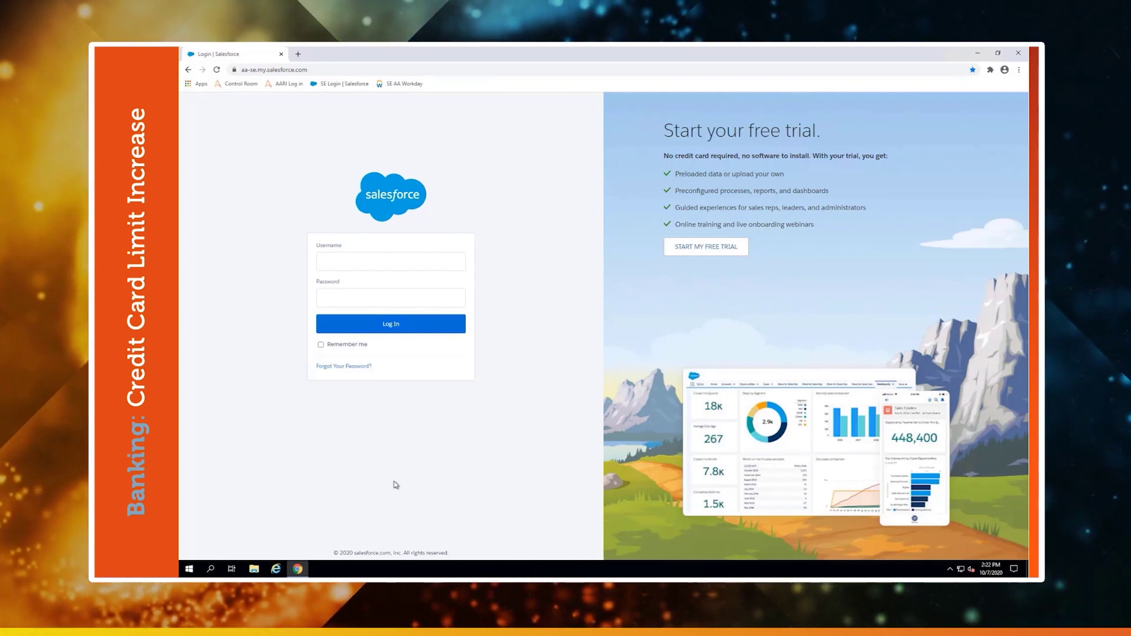
Sign in to Salesforce with the saved autofill username and the account password.
click(372, 261)
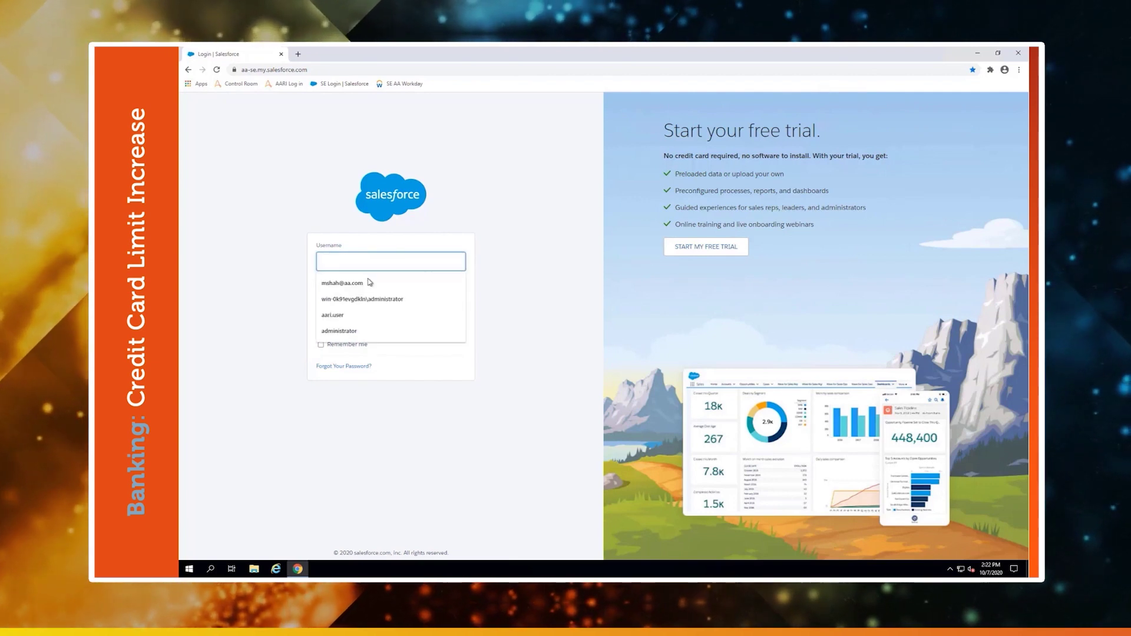
click(342, 282)
click(372, 296)
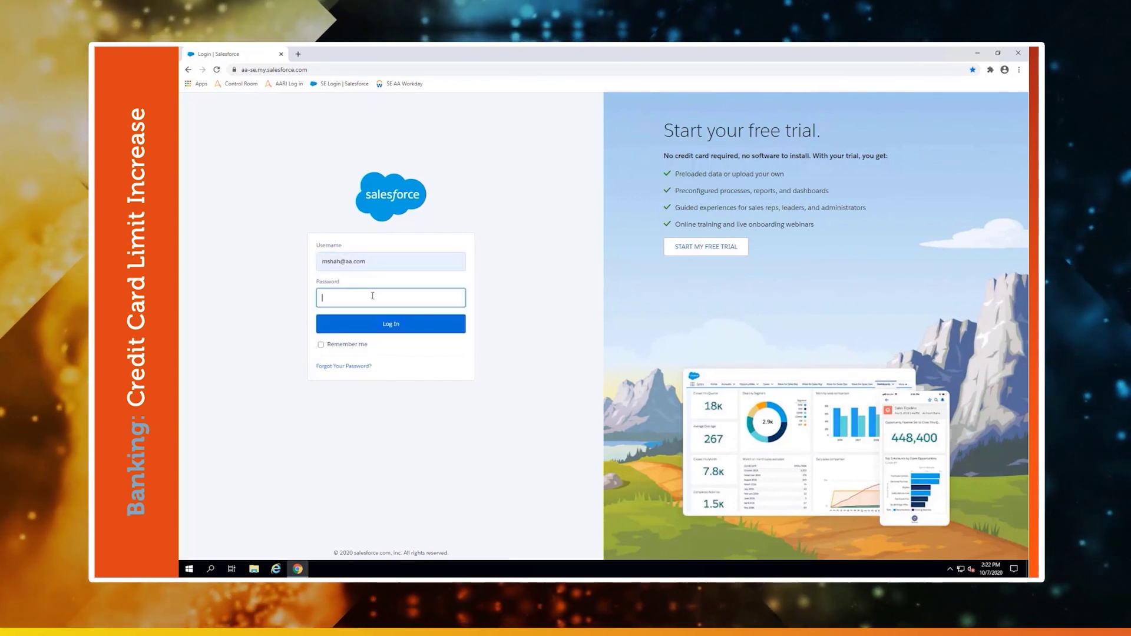
text(••)
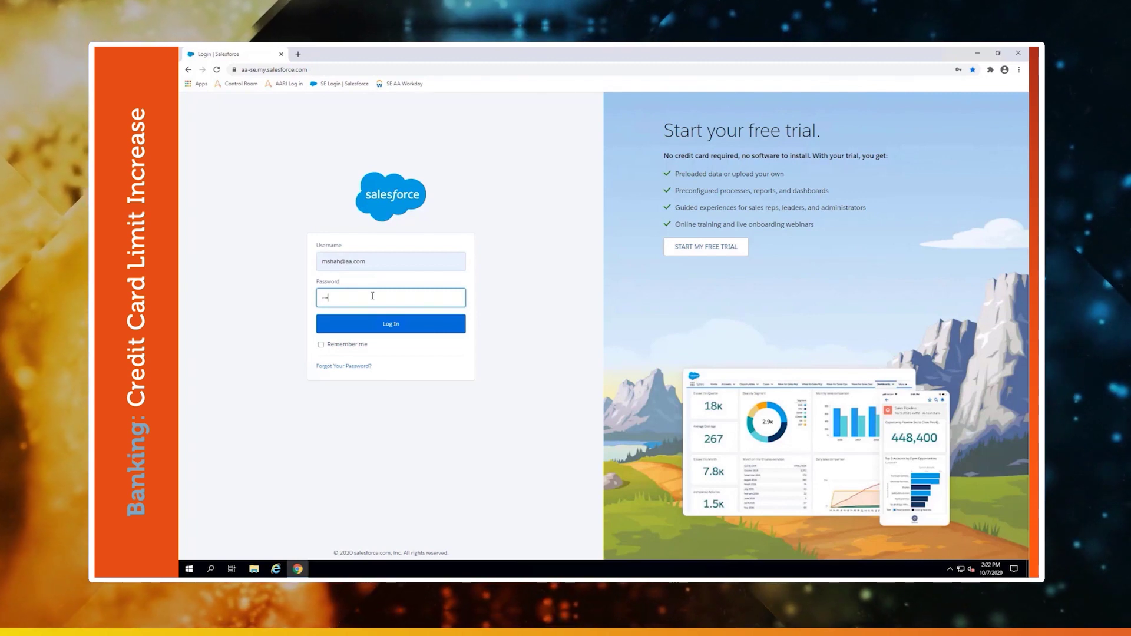
text(••••••)
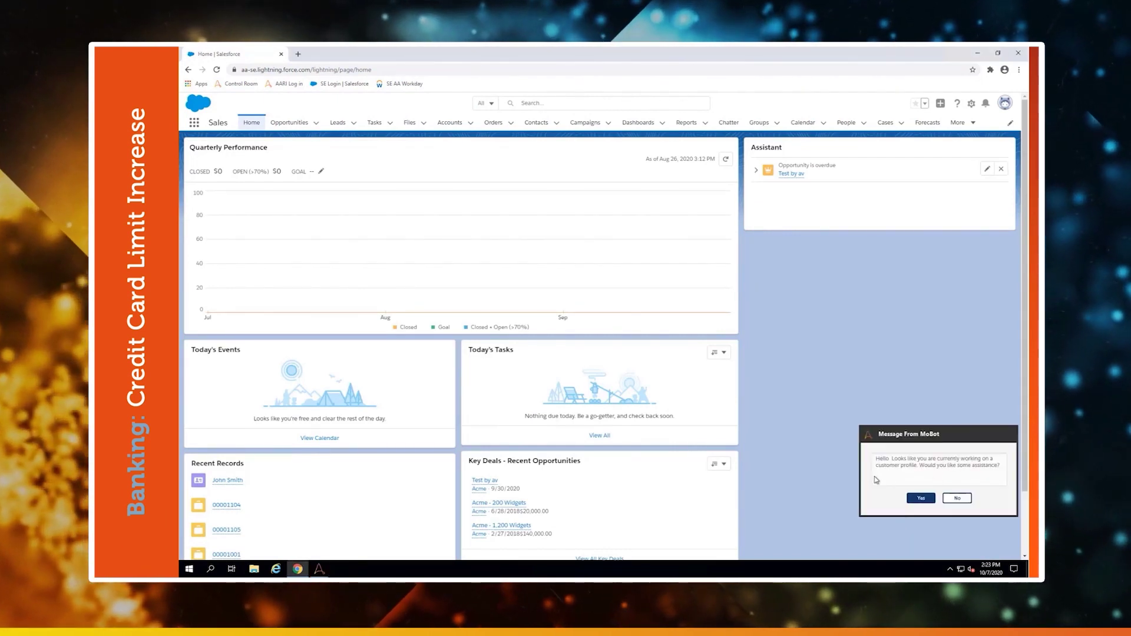
Accept MoBot's offer of help and start a Credit Limit Increase request.
click(923, 498)
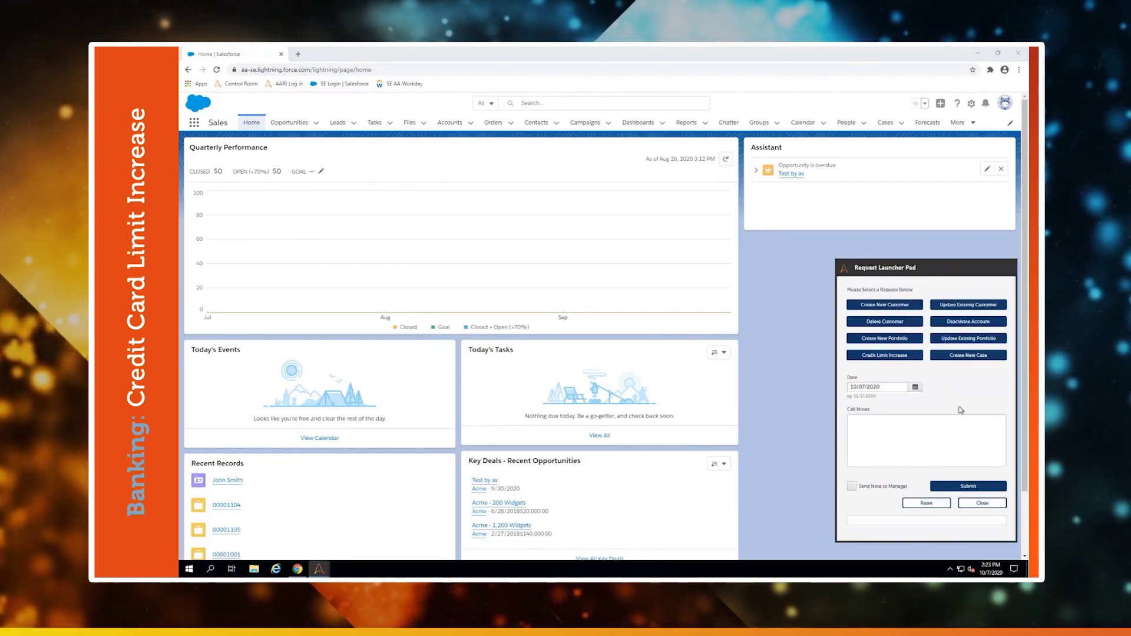
click(892, 356)
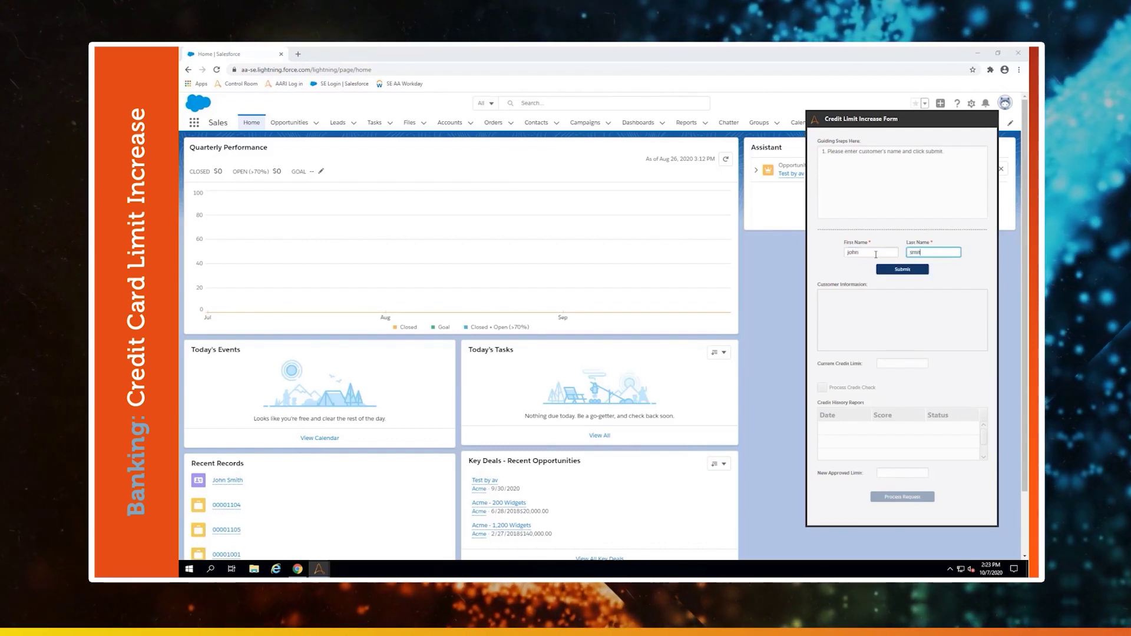
Look up the entered customer, showing their contact details and 10,000 current credit limit.
click(901, 271)
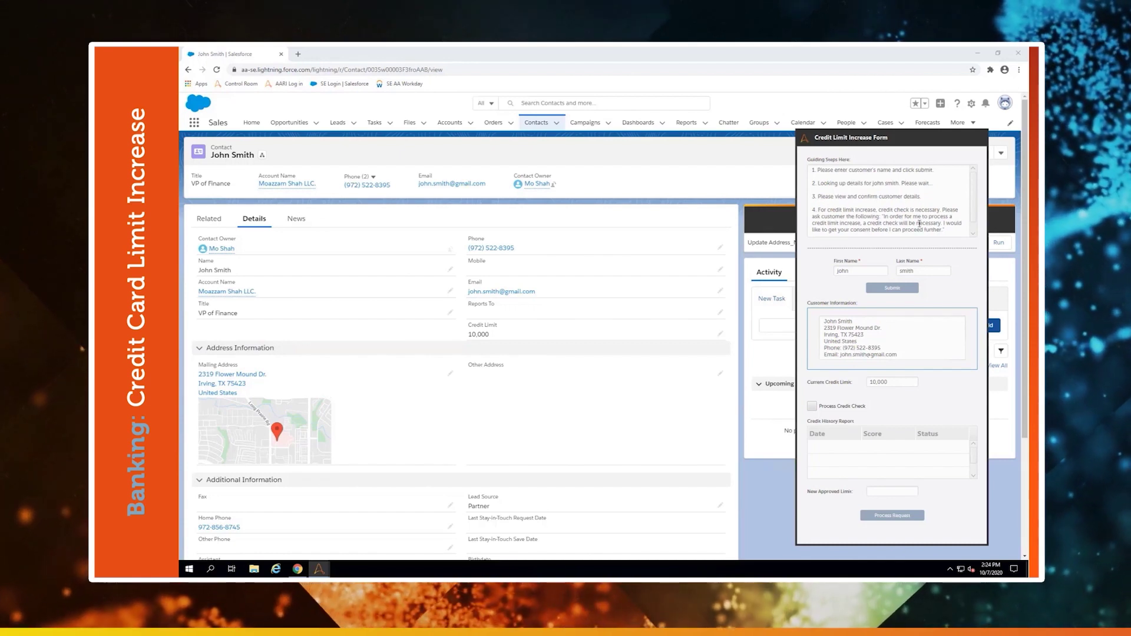
Enable Process Credit Check, enter the customer's SSN, and submit the credit check.
scroll(901, 228, down, 1)
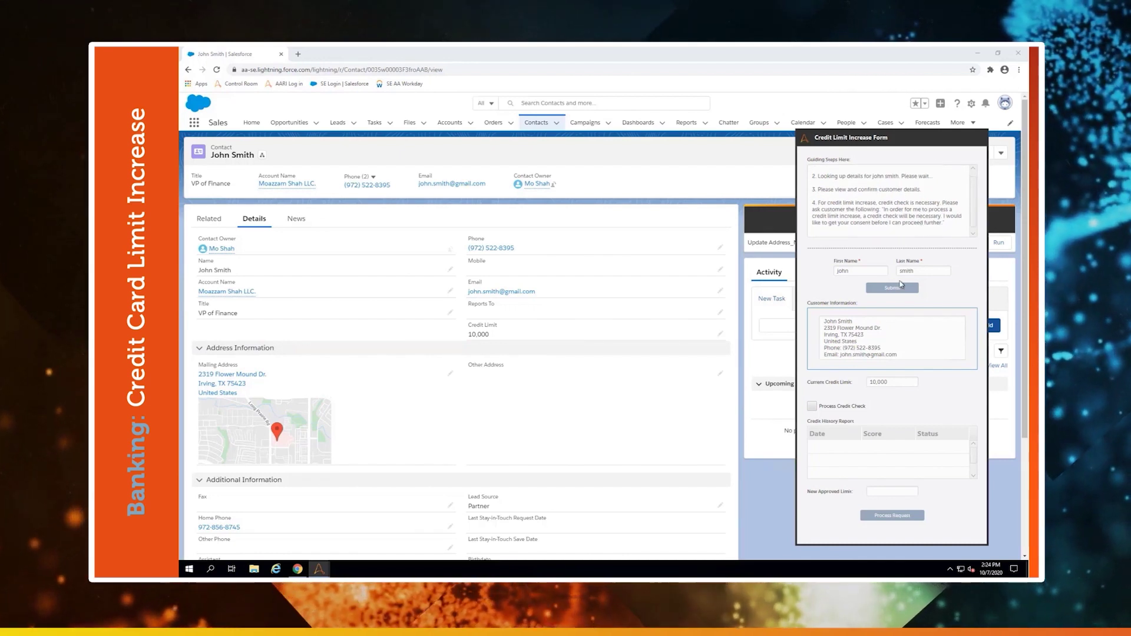
click(857, 406)
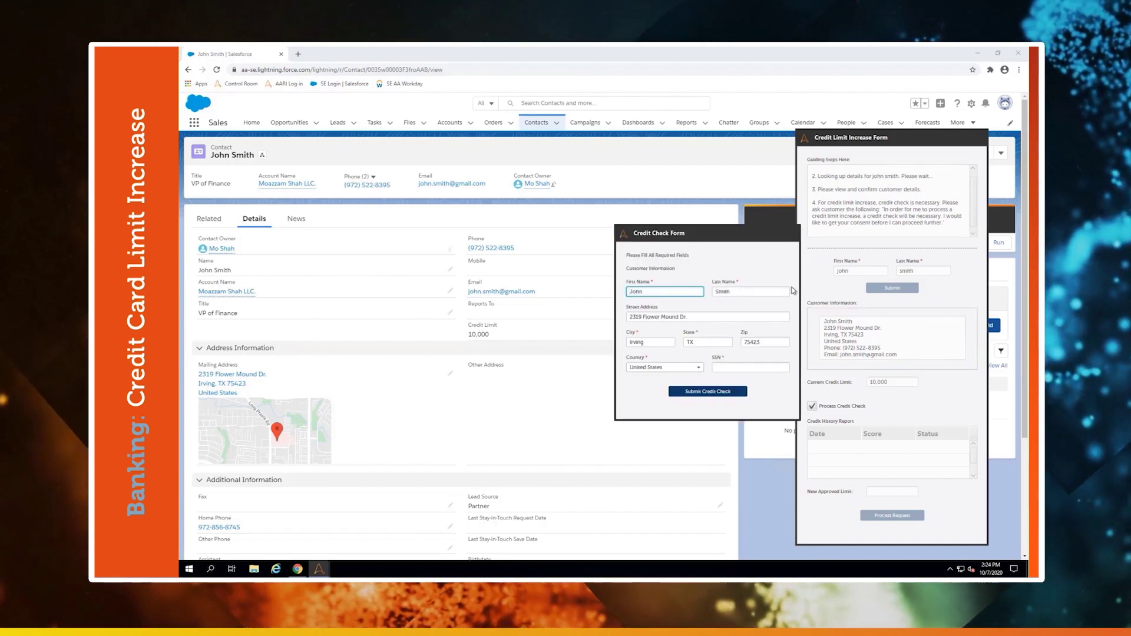
click(744, 369)
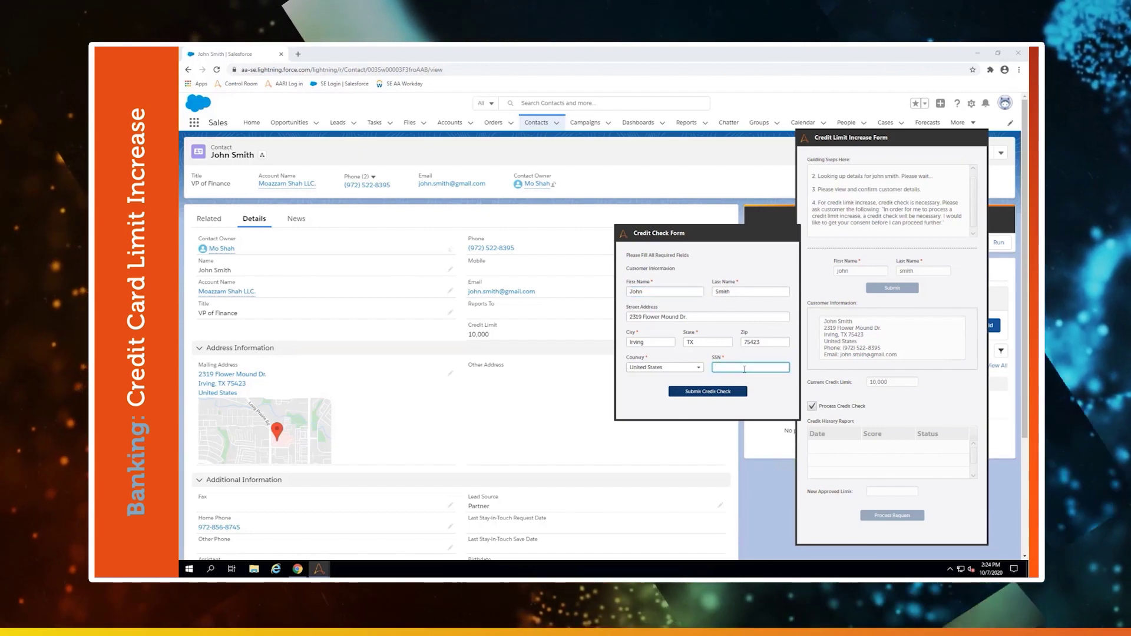
text(123456789)
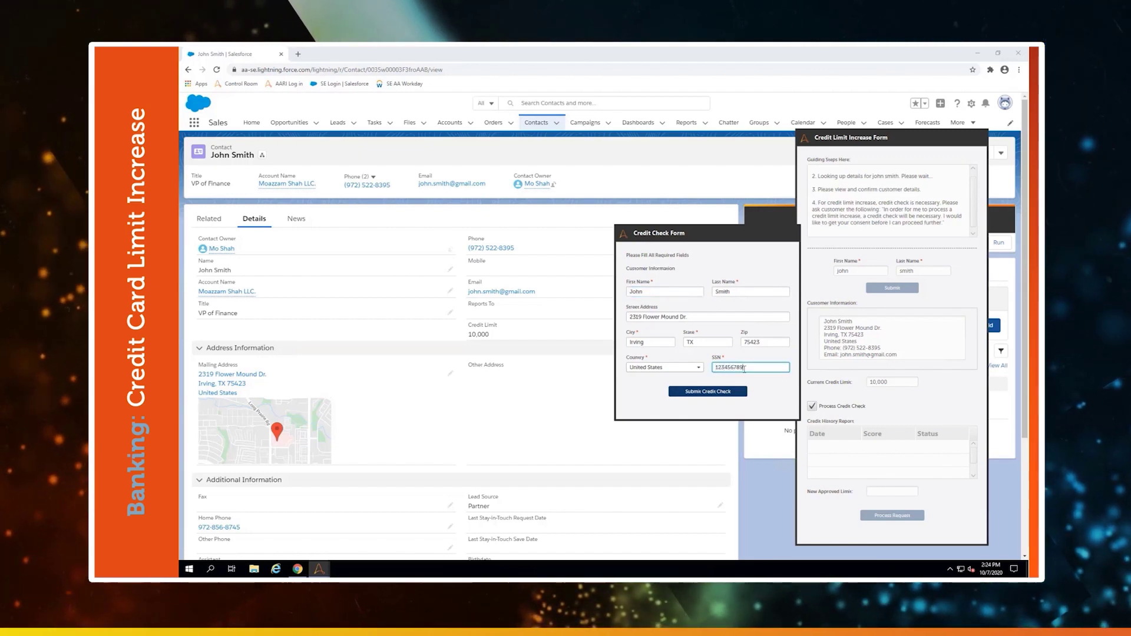
click(719, 391)
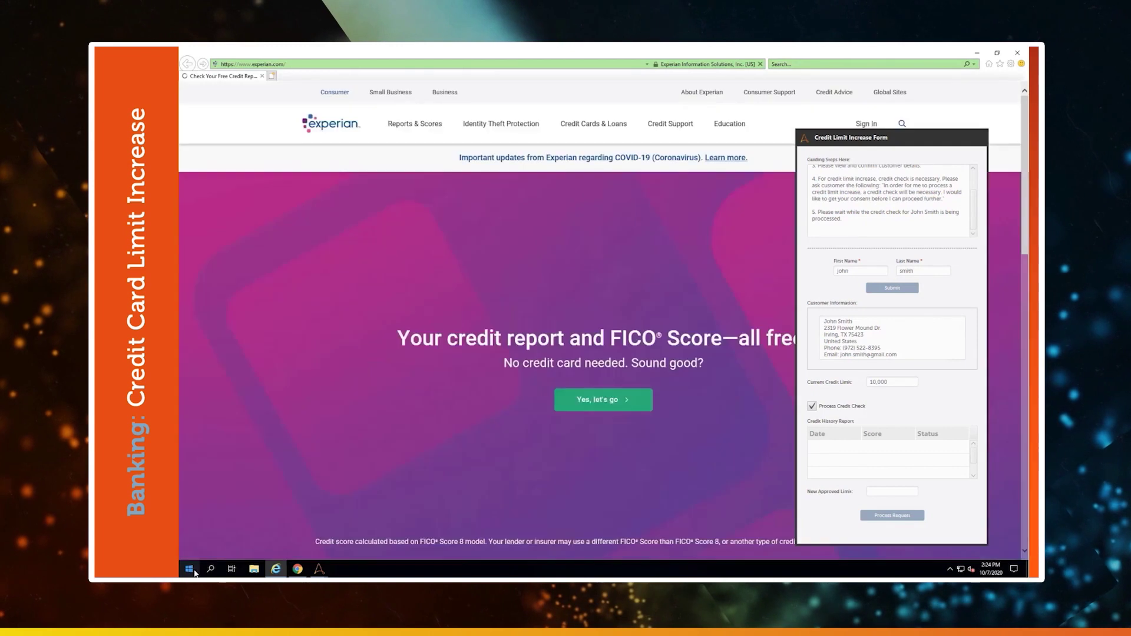
Launch Notepad, type 'i can type in here stil', then minimise it.
click(189, 568)
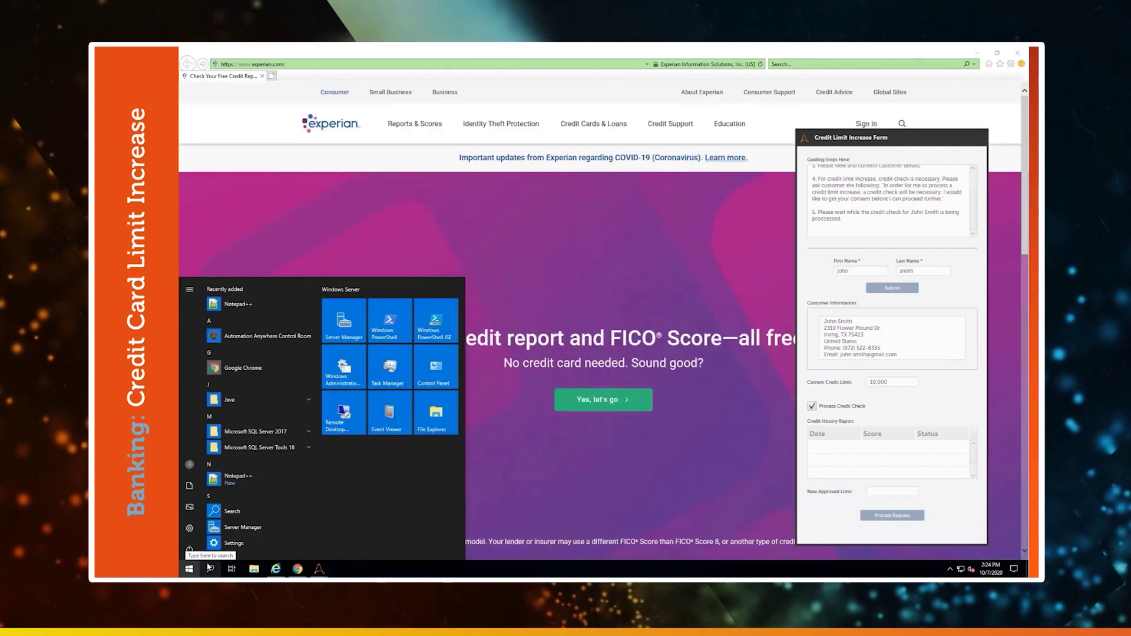
click(209, 567)
text(notepad)
key(Return)
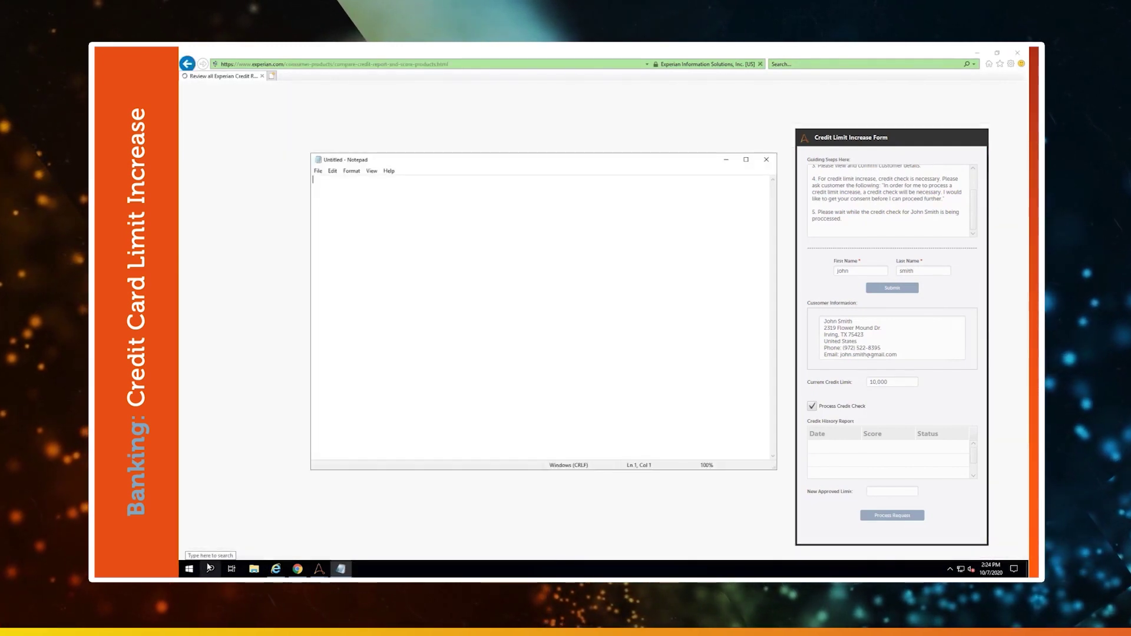
text(i can type in )
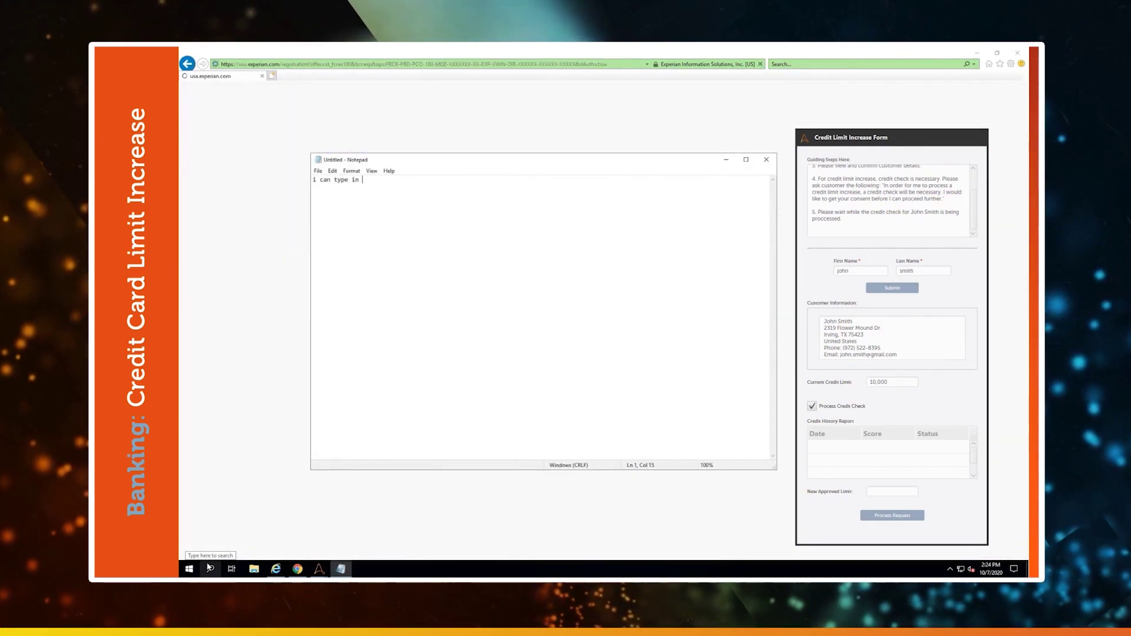
text(here still)
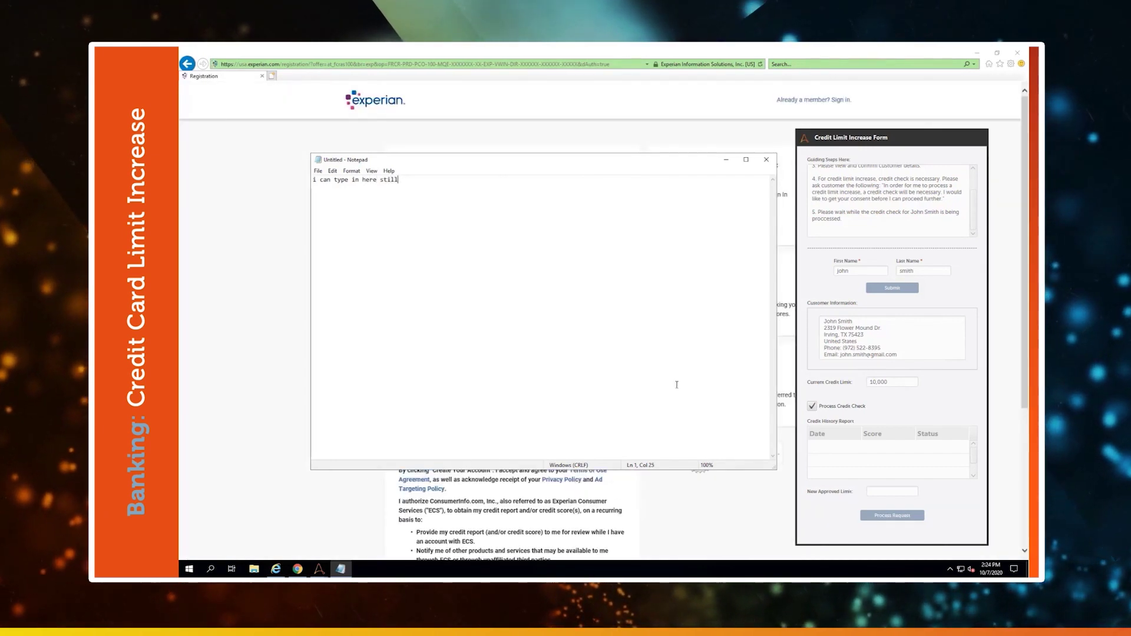
click(728, 164)
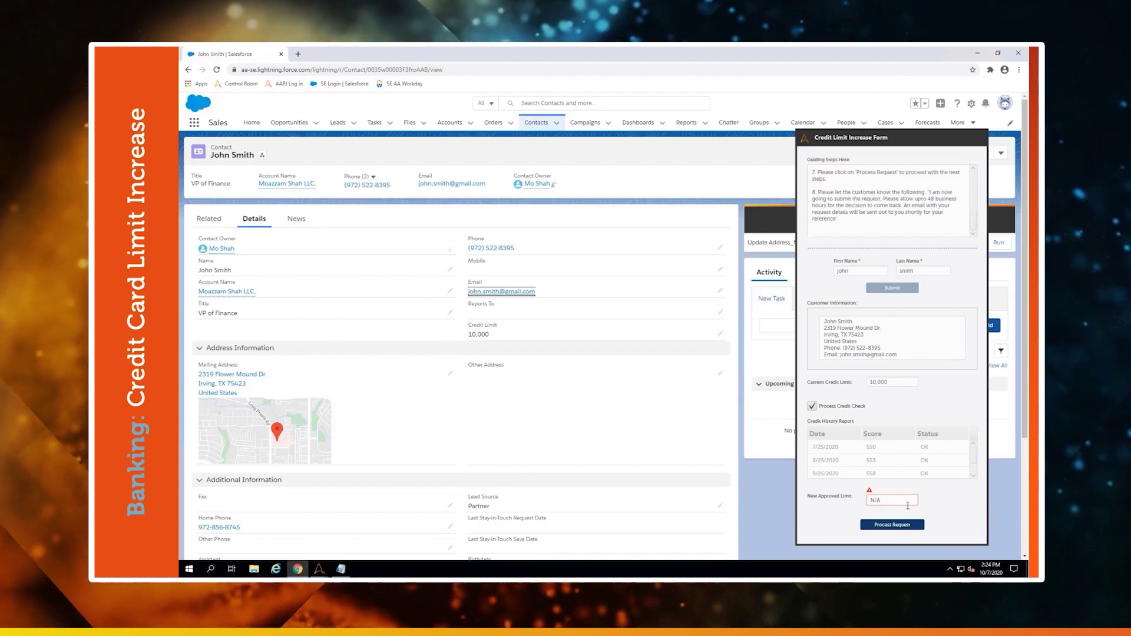
Check the Approval Required flag on New Approved Limit, then process the request.
click(869, 492)
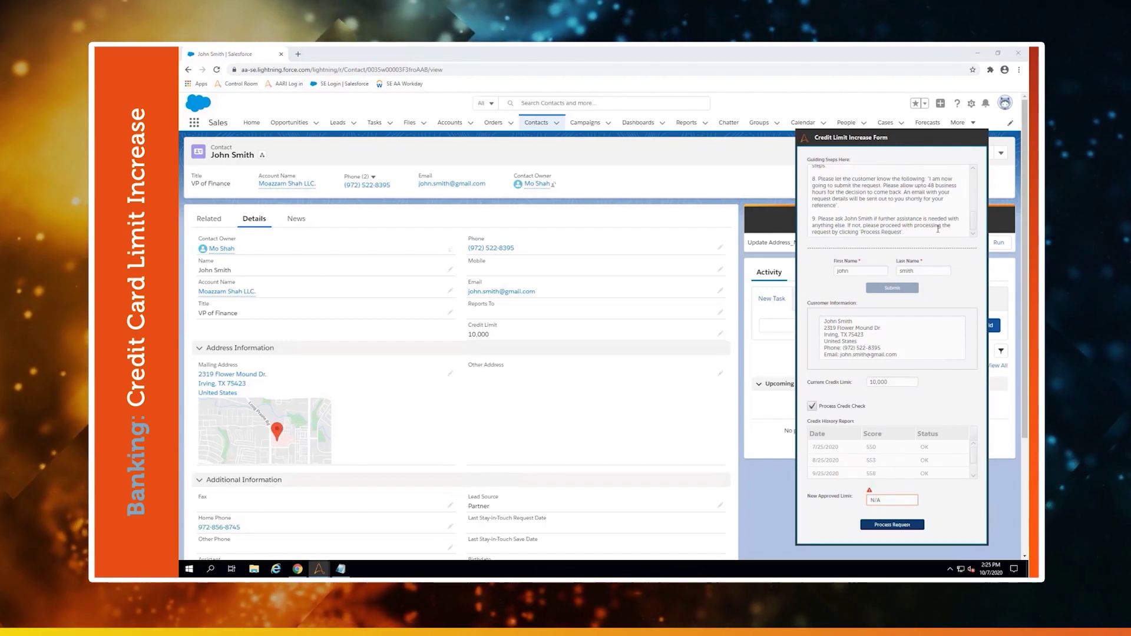
click(896, 524)
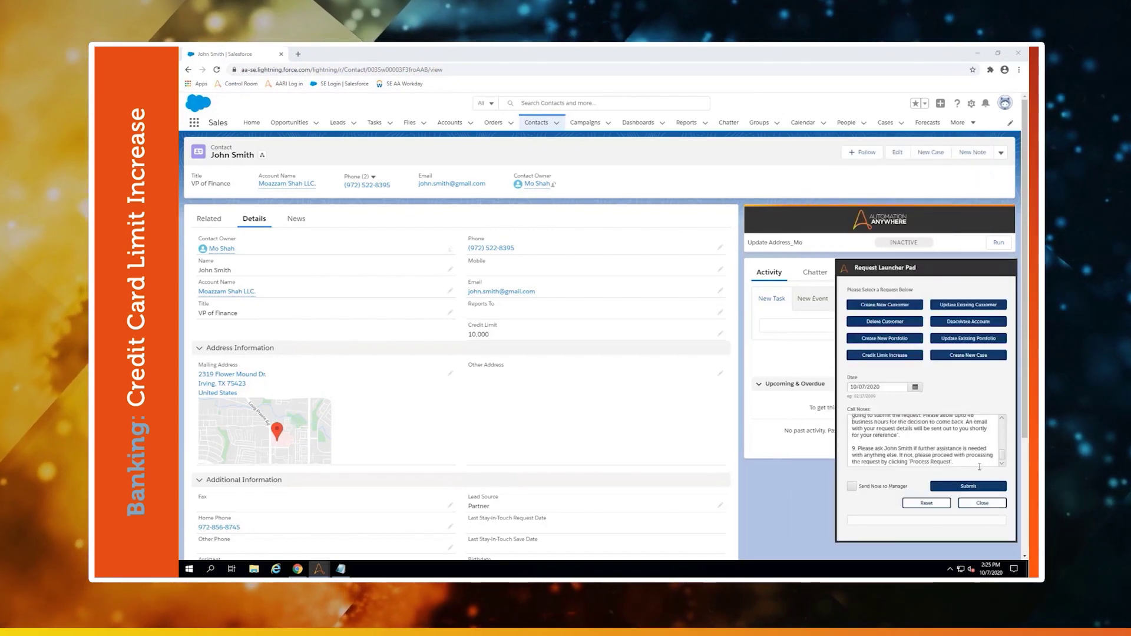
Replace the call notes with the credit-check-passed note, then reset and close the launcher.
drag(962, 465, 897, 426)
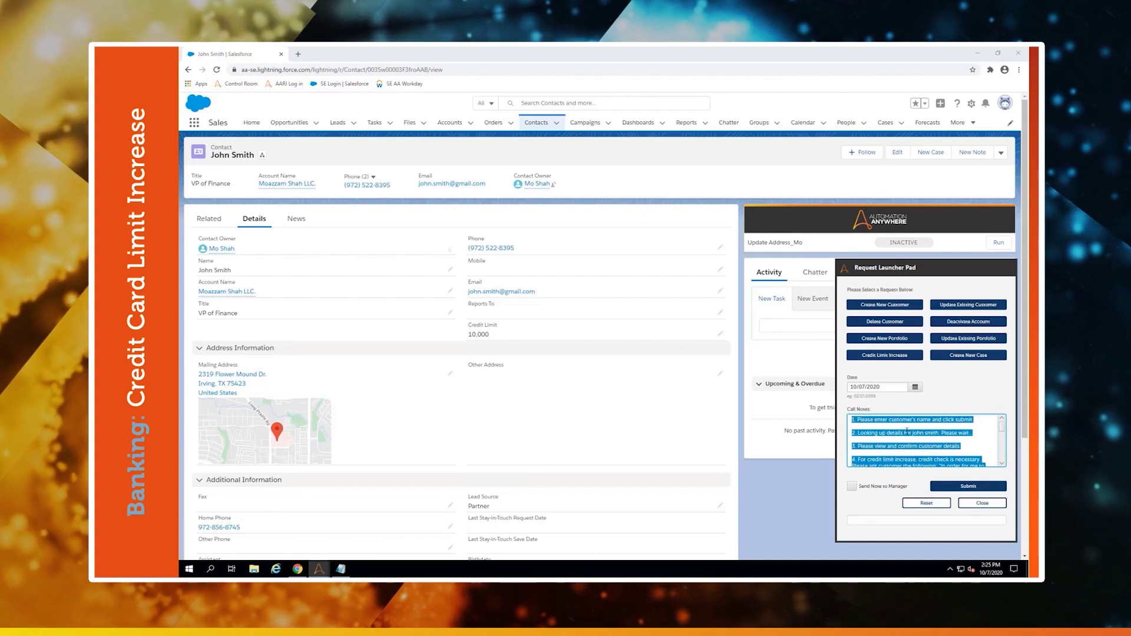
text(Customer wants )
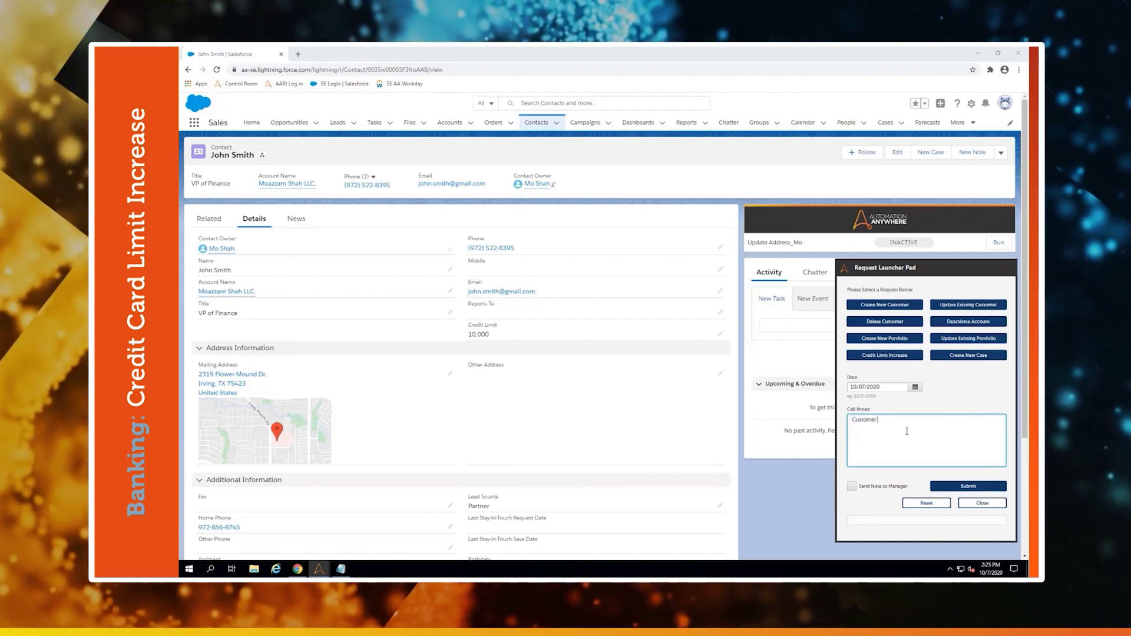
text(increase his credi)
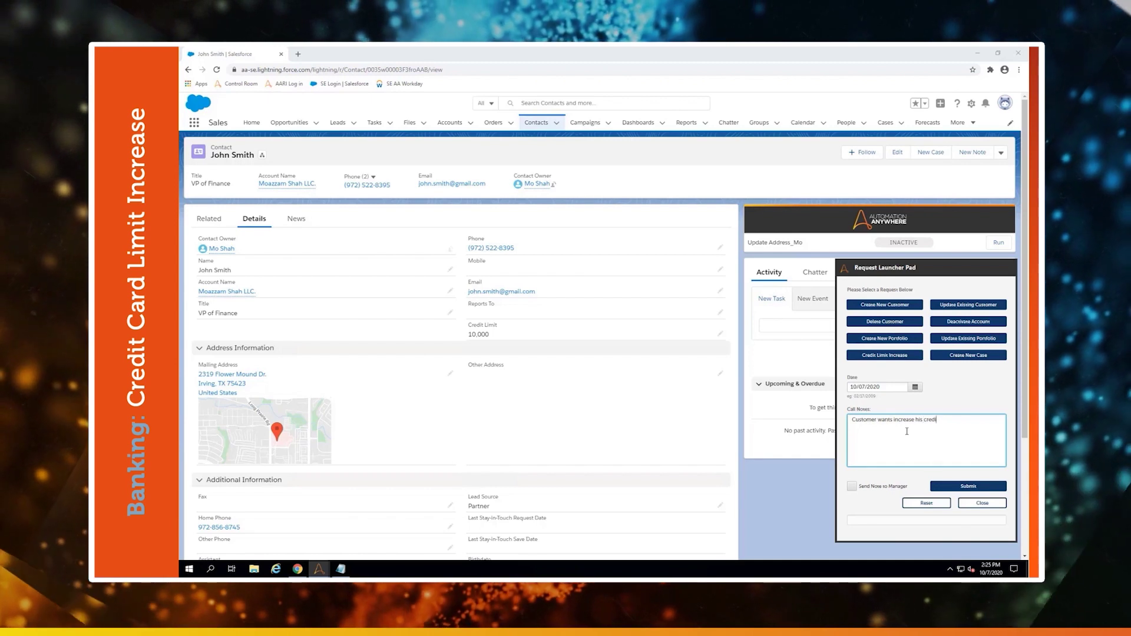
text(t limit. )
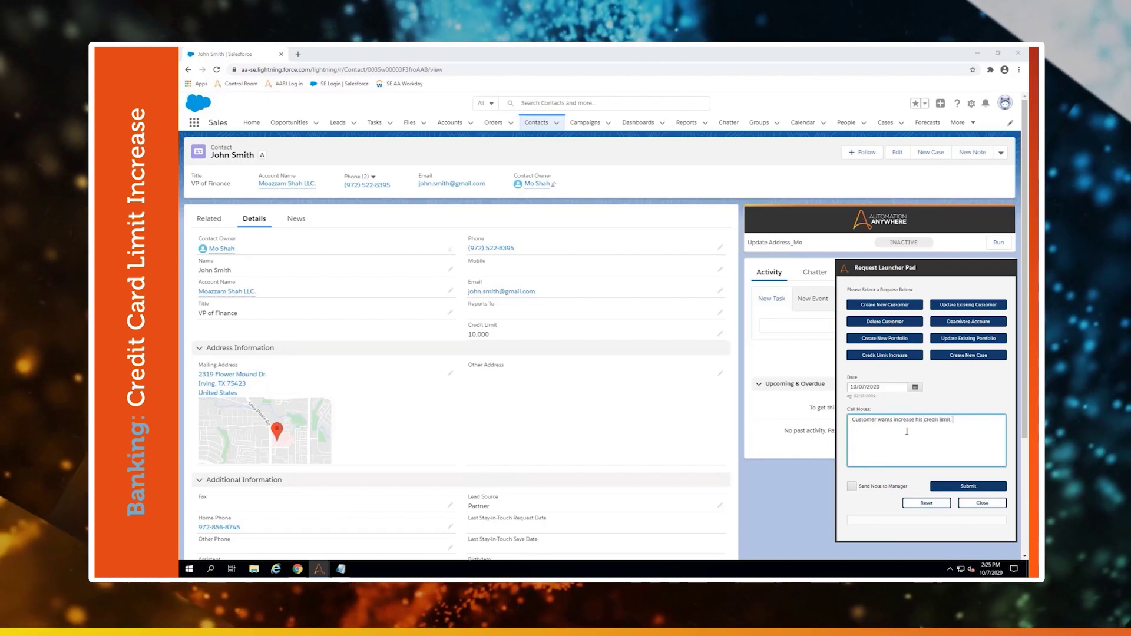
text(Credit)
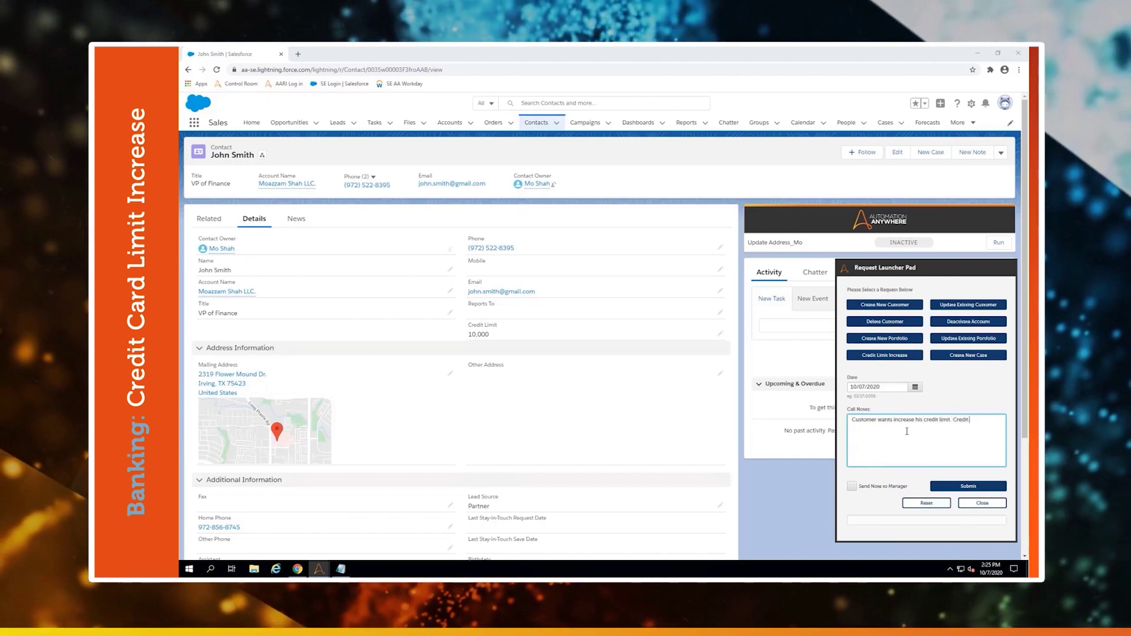
text( check cam)
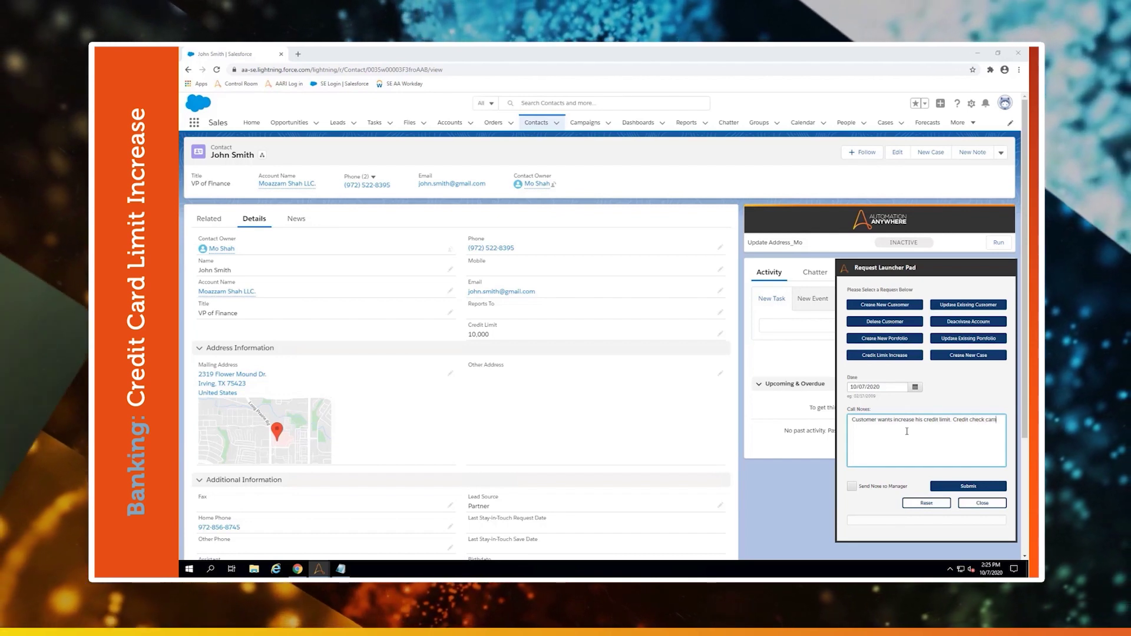
text(e back)
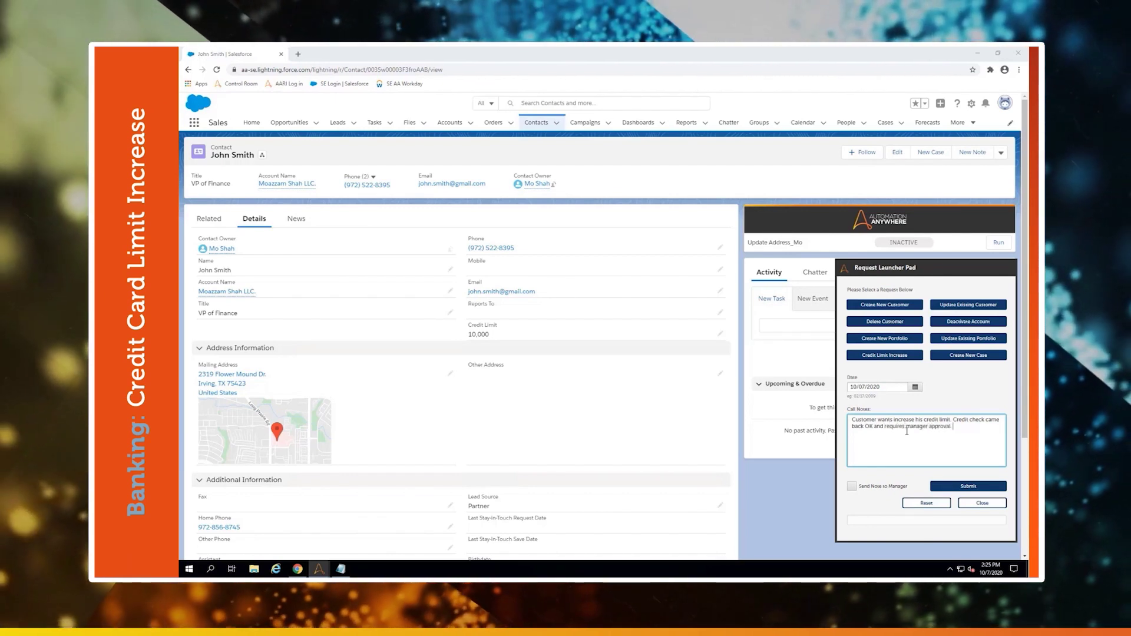
text(mitti)
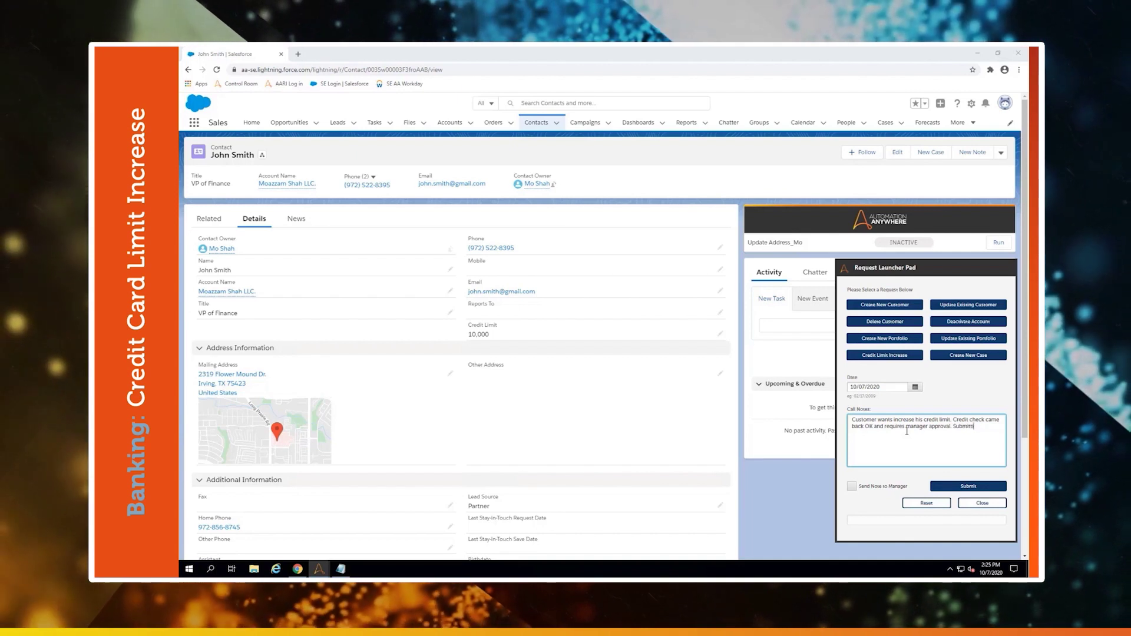
text(ng request)
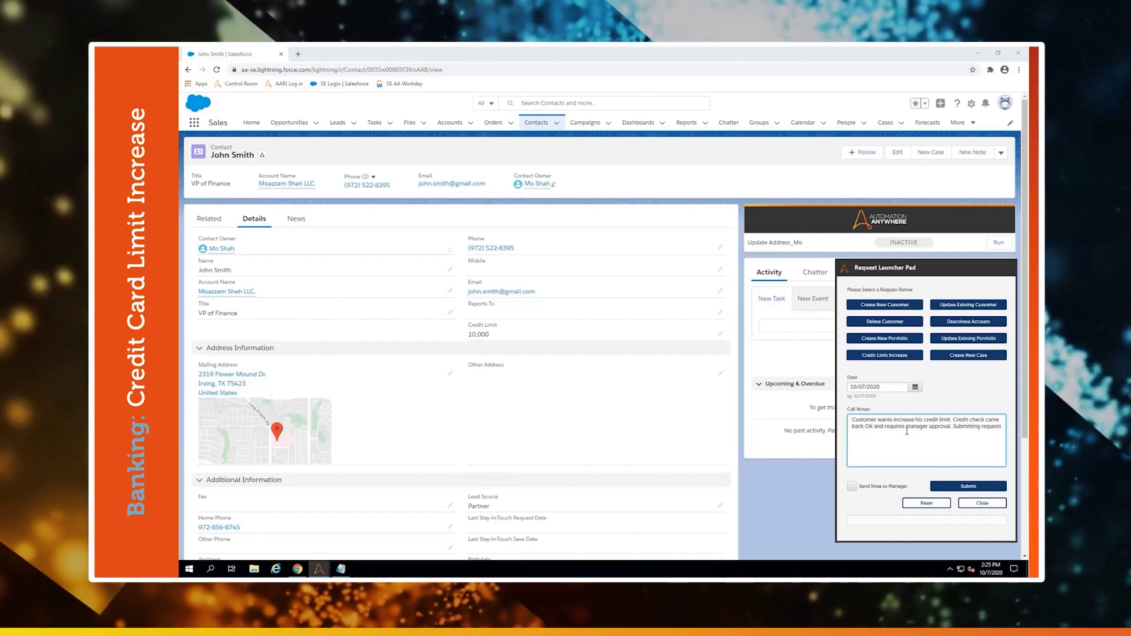
text(...)
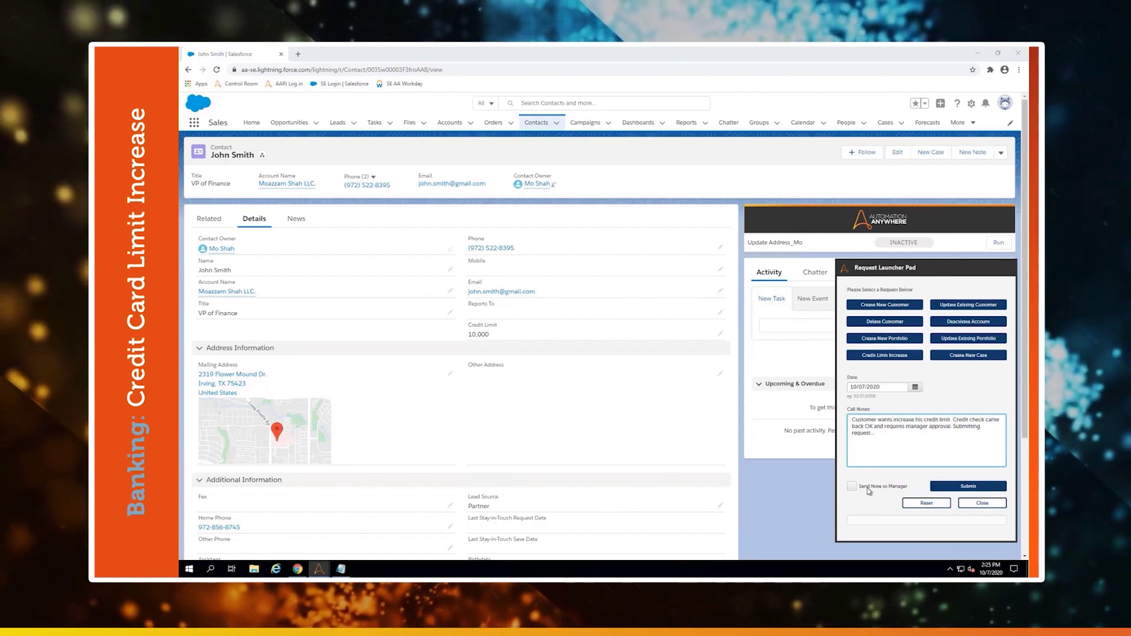
key(Tab)
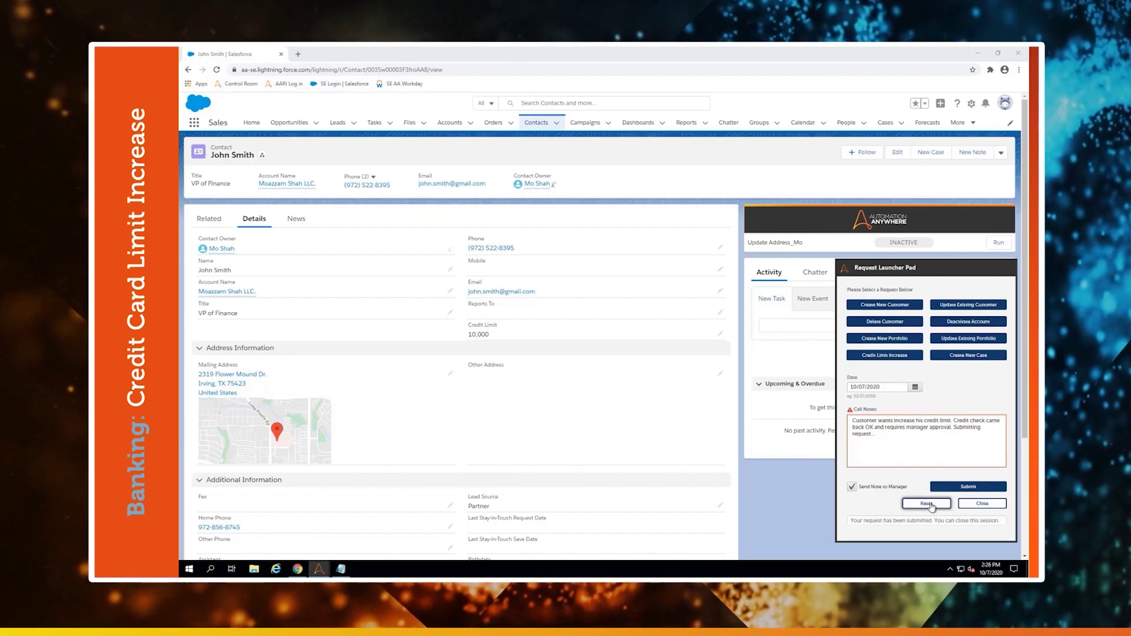
click(928, 504)
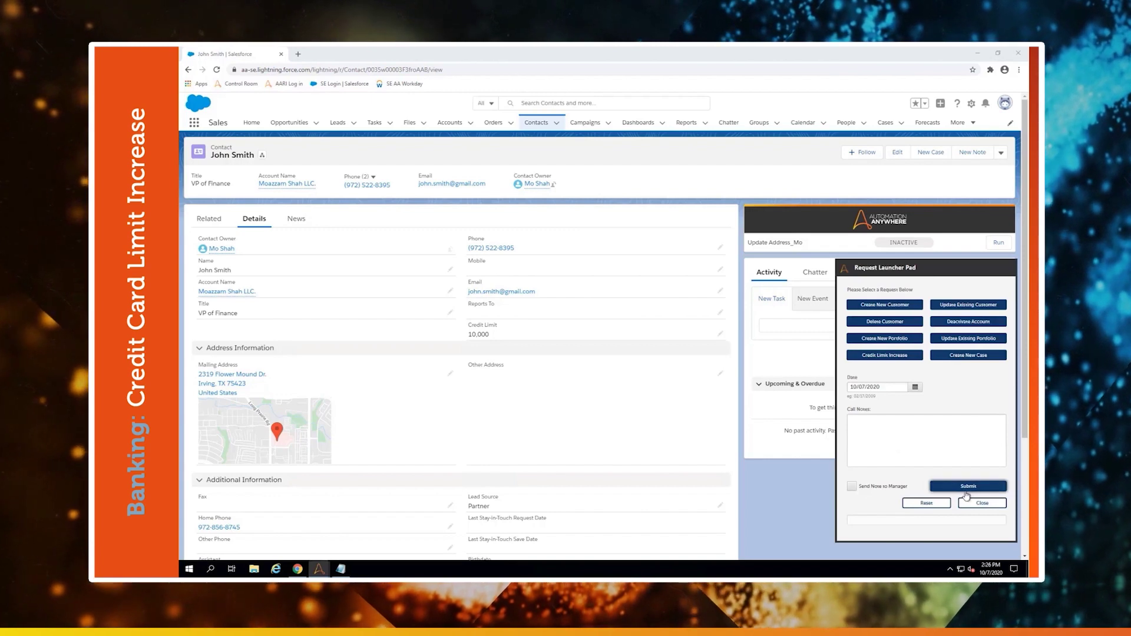
click(982, 503)
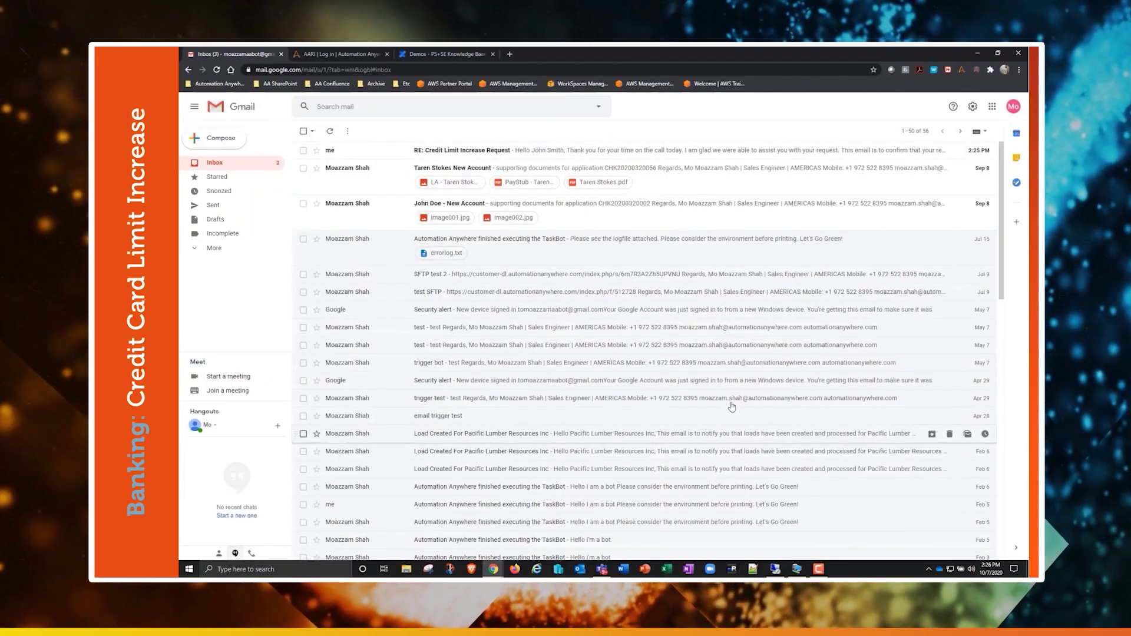
Open the top inbox email 'RE: Credit Limit Increase Request' to read the confirmation.
click(387, 152)
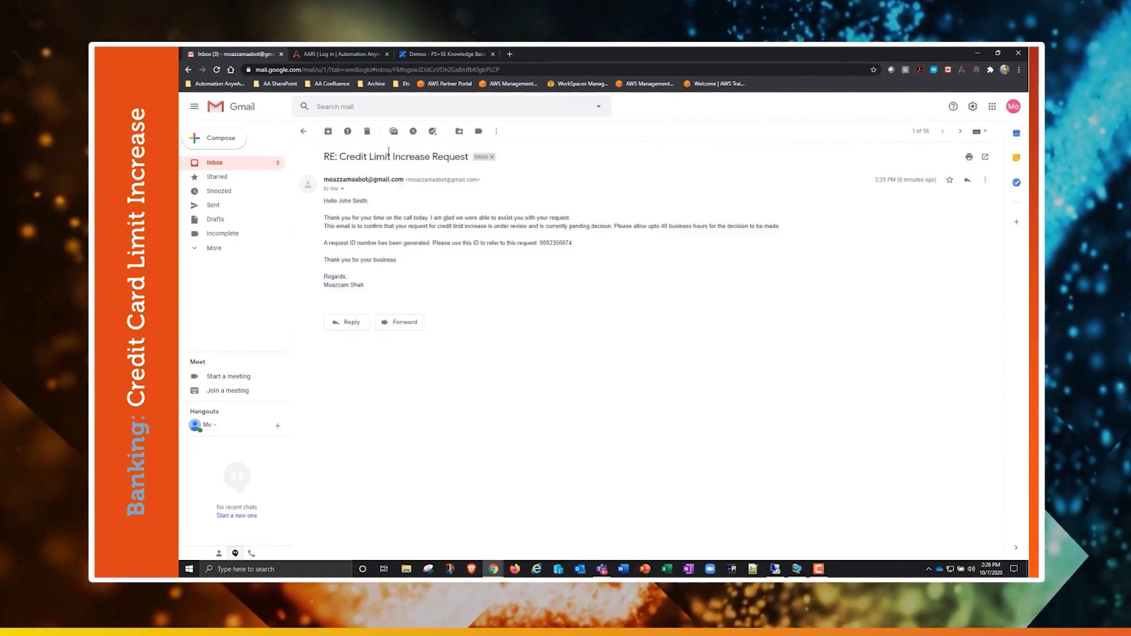